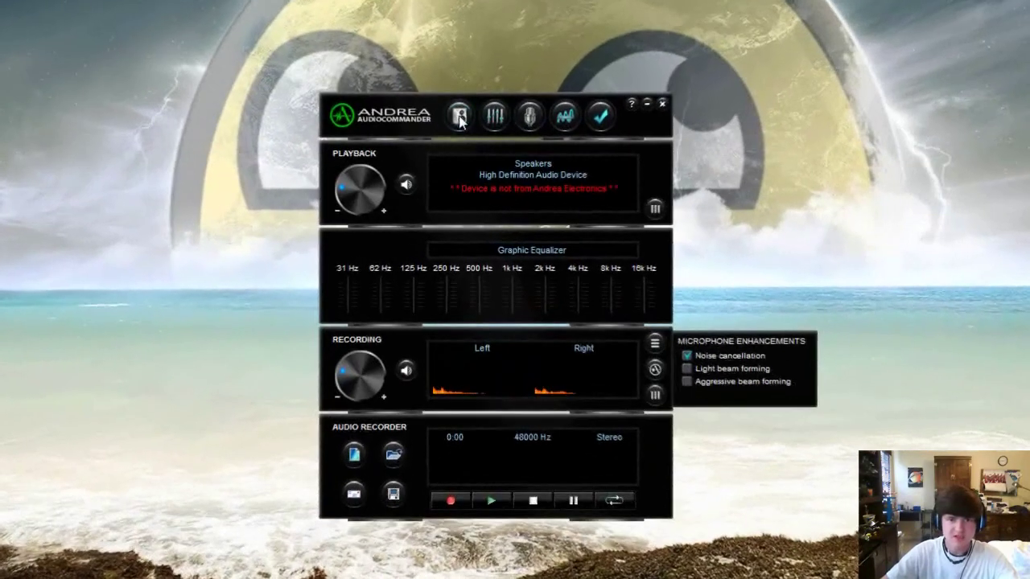
{"action": "left_click", "coordinate": [462, 153]}
{"action": "left_click", "coordinate": [462, 153]}
{"action": "left_click", "coordinate": [494, 117]}
{"action": "left_click", "coordinate": [494, 117]}
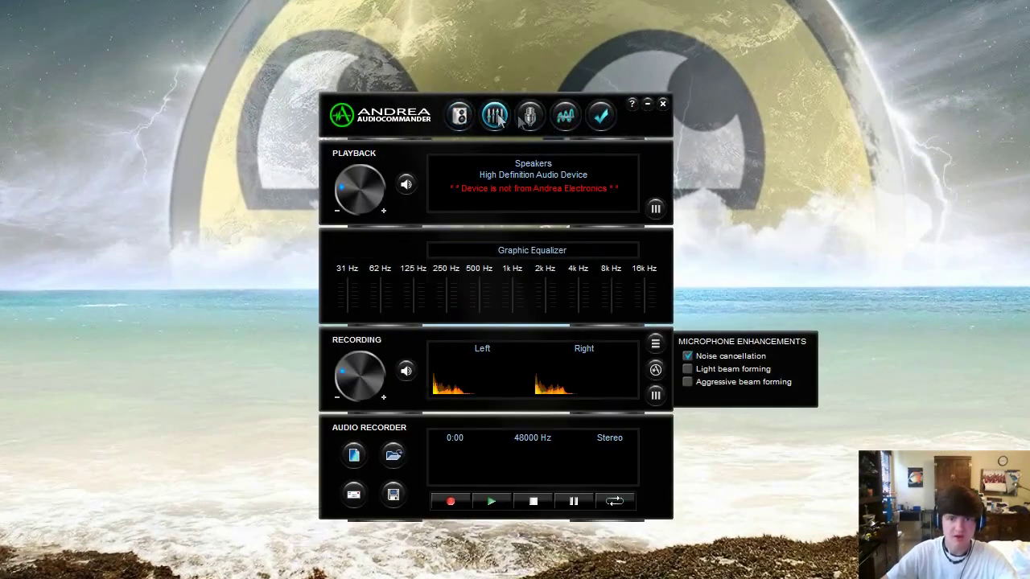
{"action": "left_click", "coordinate": [531, 118]}
{"action": "left_click", "coordinate": [531, 117]}
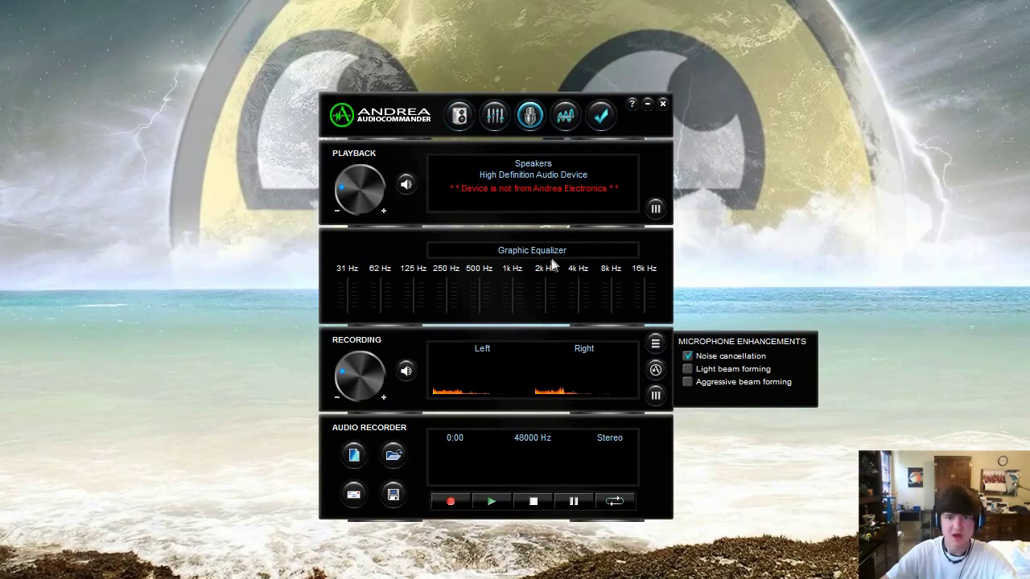
{"action": "left_click", "coordinate": [494, 117]}
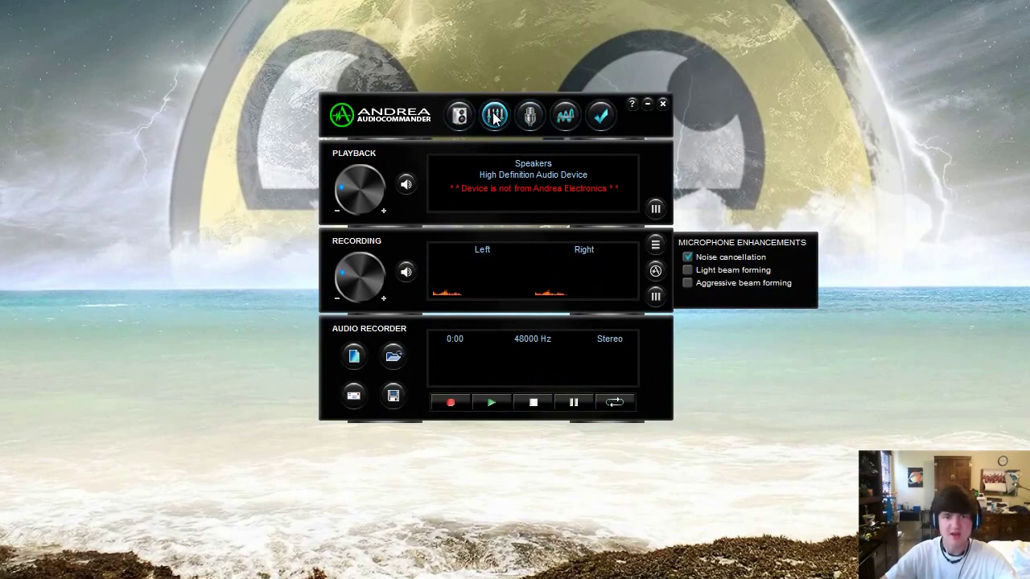
{"action": "left_click", "coordinate": [494, 116]}
{"action": "left_click", "coordinate": [565, 117]}
{"action": "left_click", "coordinate": [566, 117]}
{"action": "left_click", "coordinate": [566, 117]}
{"action": "left_click", "coordinate": [531, 117]}
{"action": "left_click", "coordinate": [531, 118]}
{"action": "left_click", "coordinate": [566, 116]}
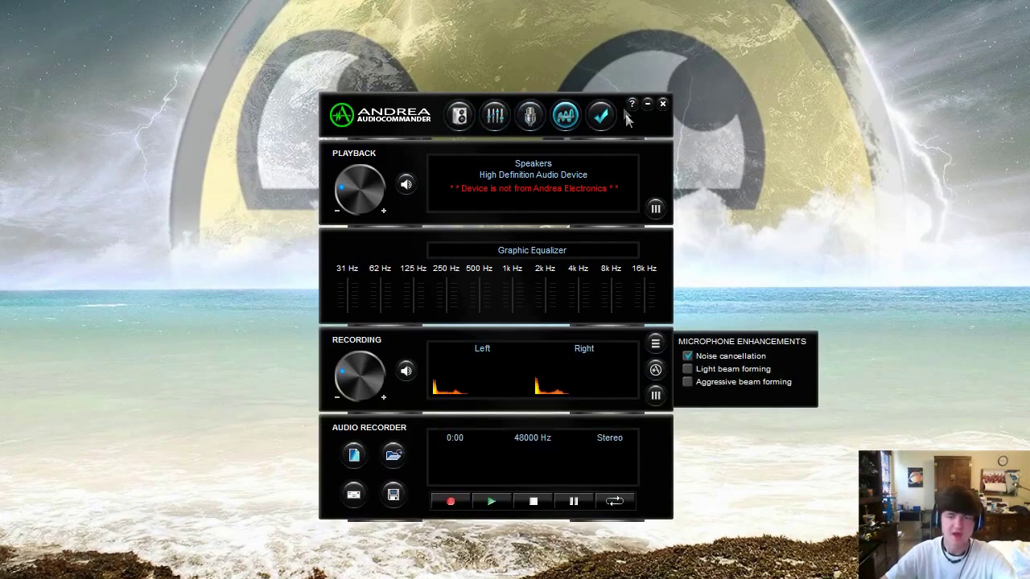
{"action": "left_click", "coordinate": [604, 117]}
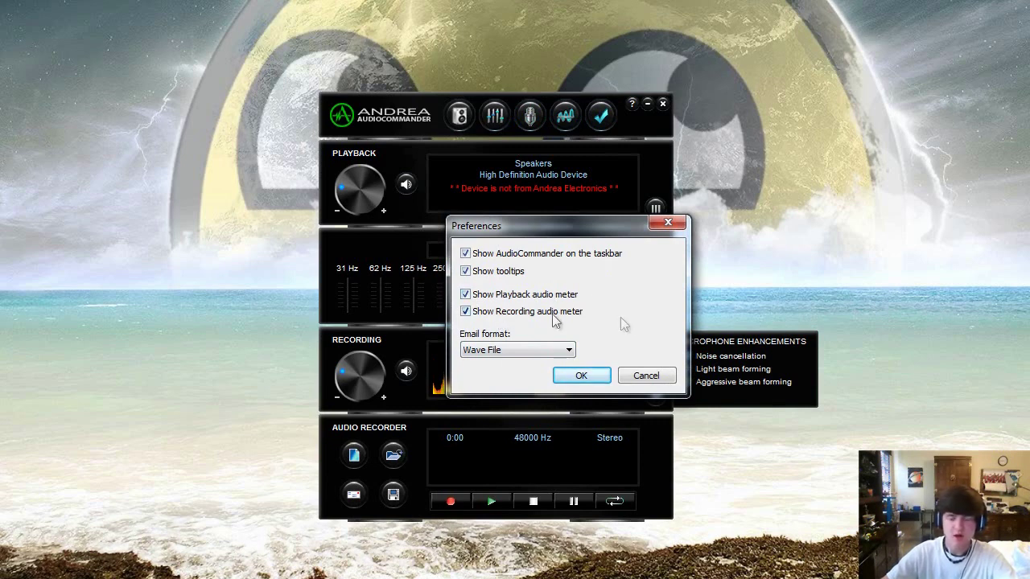
{"action": "left_click", "coordinate": [512, 349]}
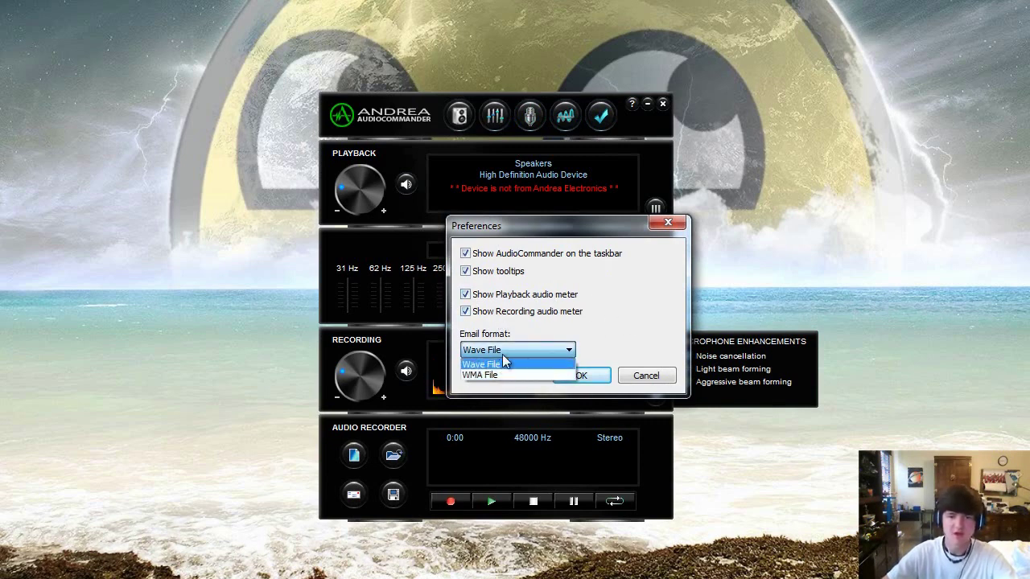
{"action": "left_click", "coordinate": [505, 364]}
{"action": "left_click", "coordinate": [581, 375]}
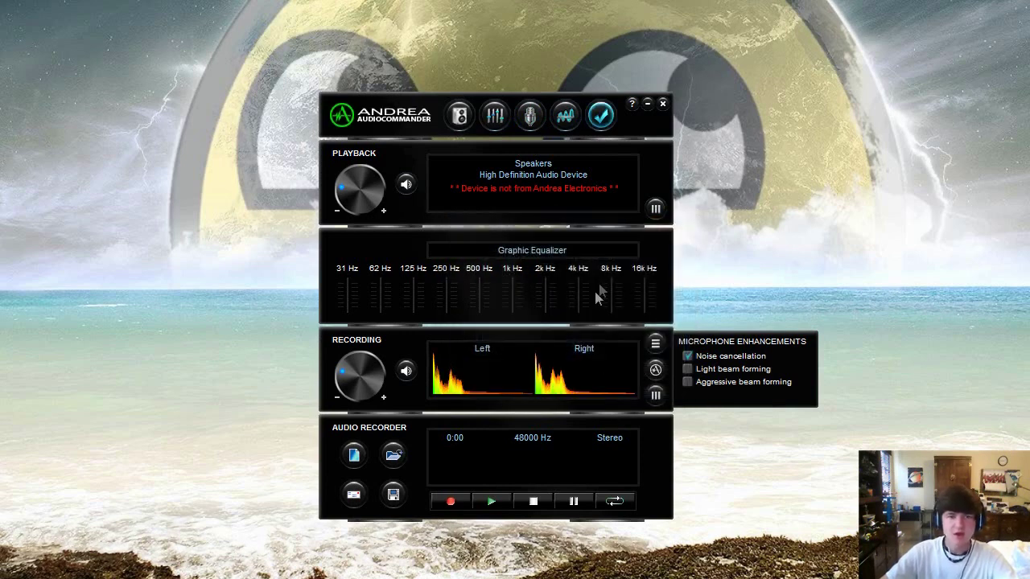
Turn the Playback volume down near zero, muting and then unmuting the speakers.
{"action": "mouse_move", "coordinate": [383, 197]}
{"action": "left_mouse_down"}
{"action": "mouse_move", "coordinate": [362, 208]}
{"action": "mouse_move", "coordinate": [340, 196]}
{"action": "left_mouse_up"}
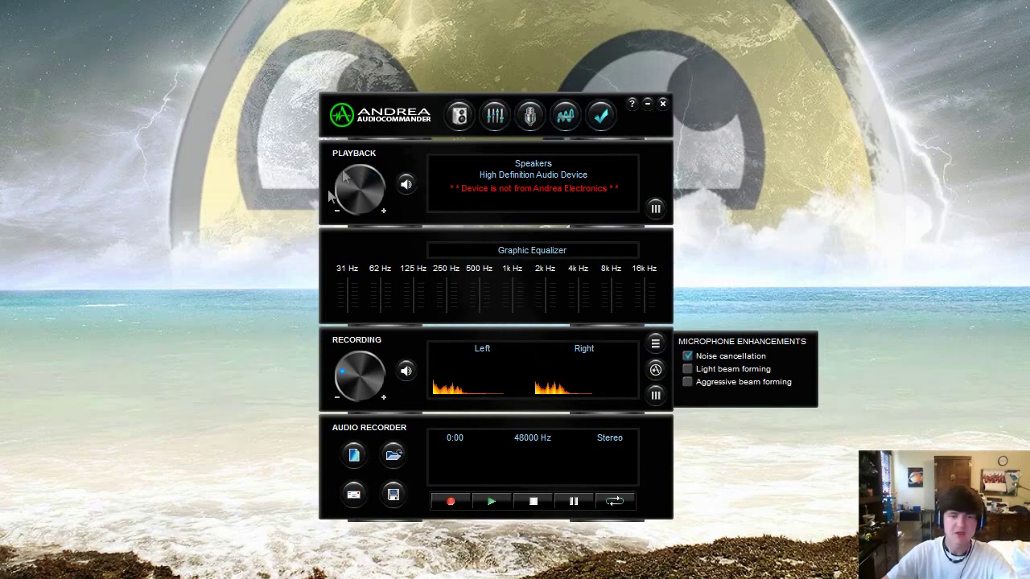
{"action": "mouse_move", "coordinate": [344, 179]}
{"action": "left_mouse_down"}
{"action": "mouse_move", "coordinate": [336, 196]}
{"action": "mouse_move", "coordinate": [351, 183]}
{"action": "mouse_move", "coordinate": [604, 173]}
{"action": "mouse_move", "coordinate": [405, 187]}
{"action": "left_mouse_up"}
{"action": "left_click", "coordinate": [405, 186]}
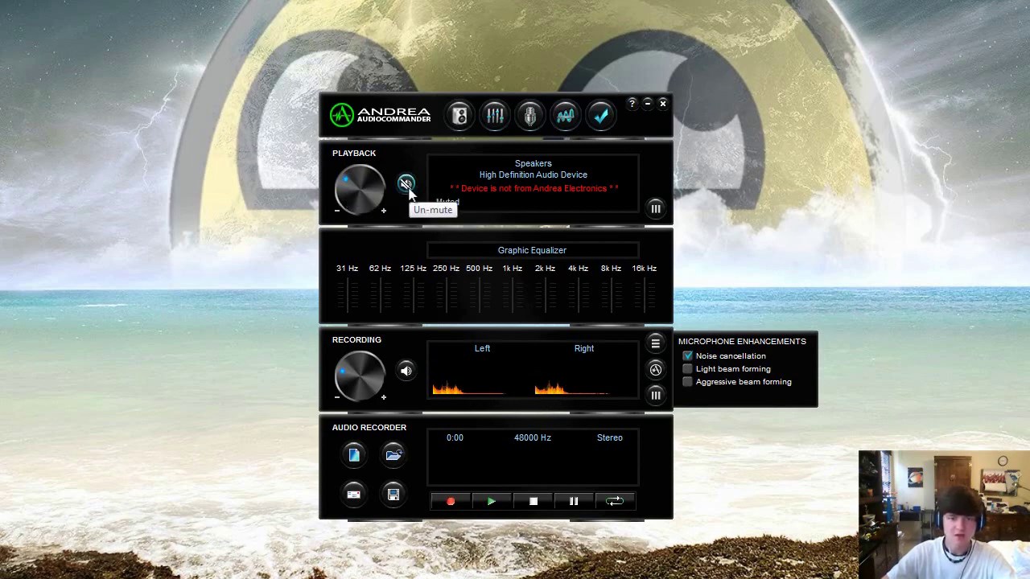
{"action": "left_click", "coordinate": [406, 184]}
Check the Windows Sound device list, close it unchanged, and dismiss the right-click options menu.
{"action": "left_click", "coordinate": [547, 177]}
{"action": "scroll", "coordinate": [101, 218], "scroll_direction": "down", "scroll_amount": 3}
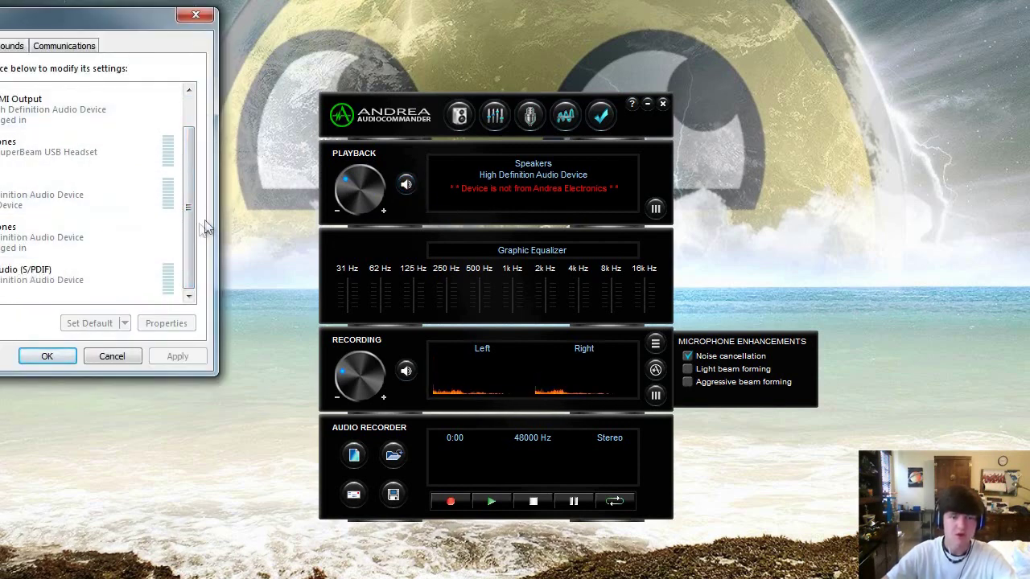
{"action": "left_click_drag", "start_coordinate": [195, 231], "coordinate": [196, 188]}
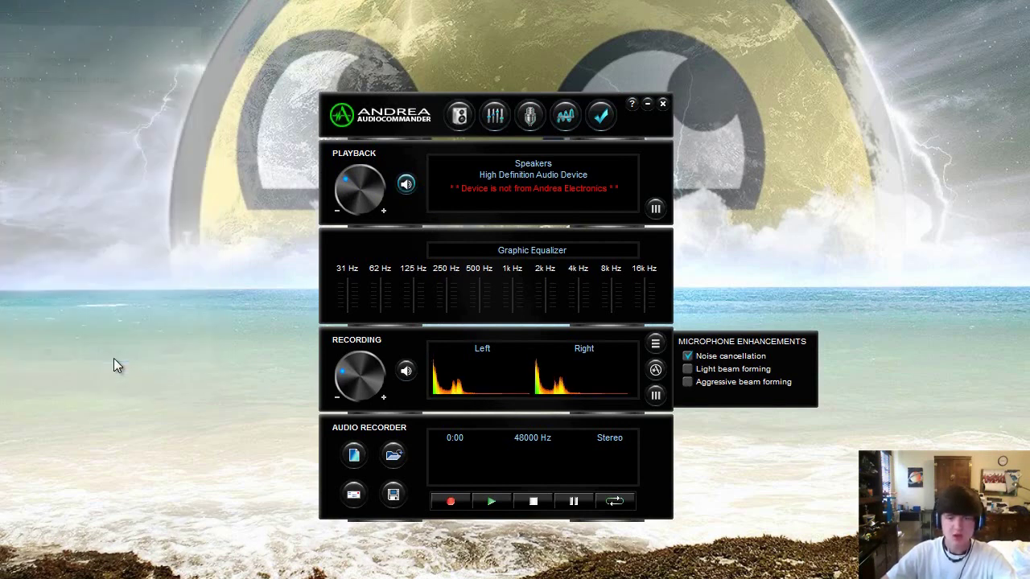
{"action": "left_click", "coordinate": [115, 359]}
{"action": "right_click", "coordinate": [543, 287]}
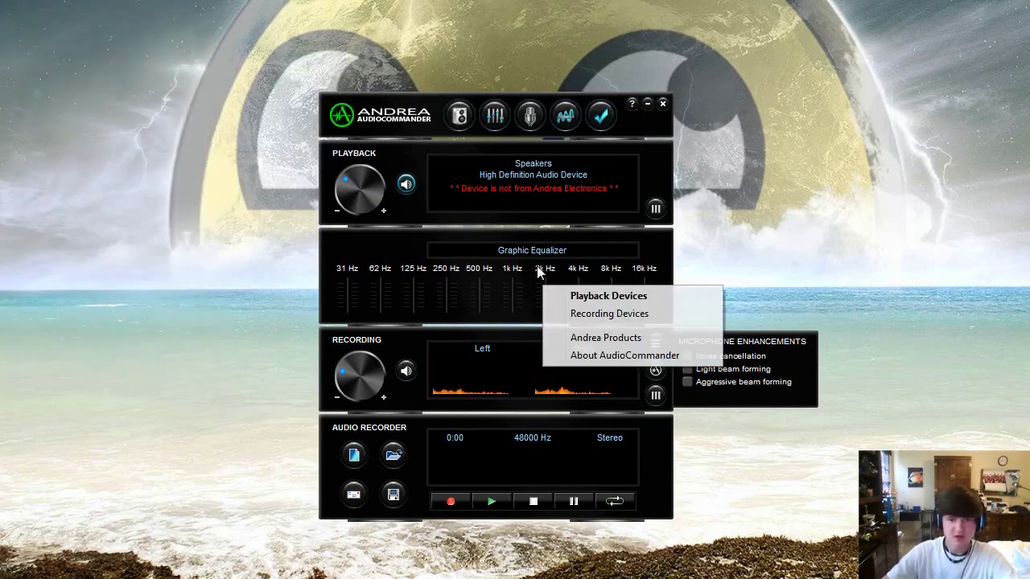
{"action": "left_click", "coordinate": [473, 283]}
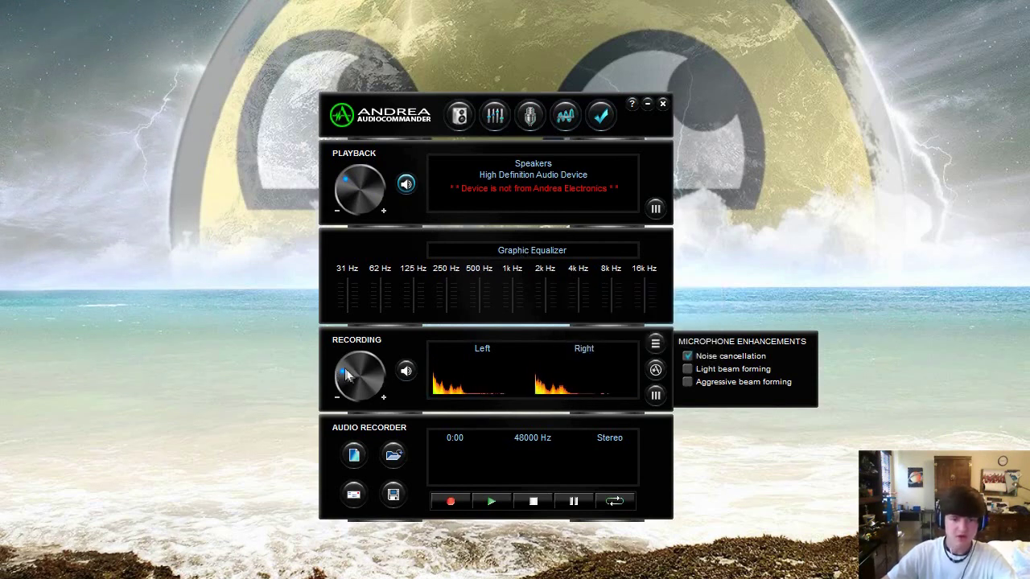
Set the Recording microphone volume to about 15%, leaving the presets unchanged.
{"action": "left_click_drag", "start_coordinate": [348, 376], "coordinate": [317, 386]}
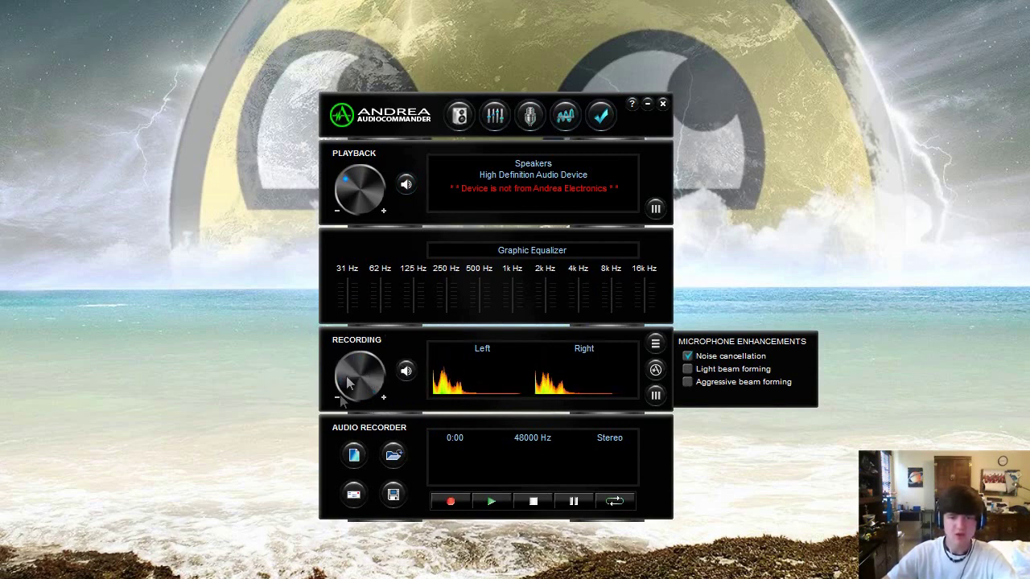
{"action": "left_click_drag", "start_coordinate": [340, 403], "coordinate": [337, 380]}
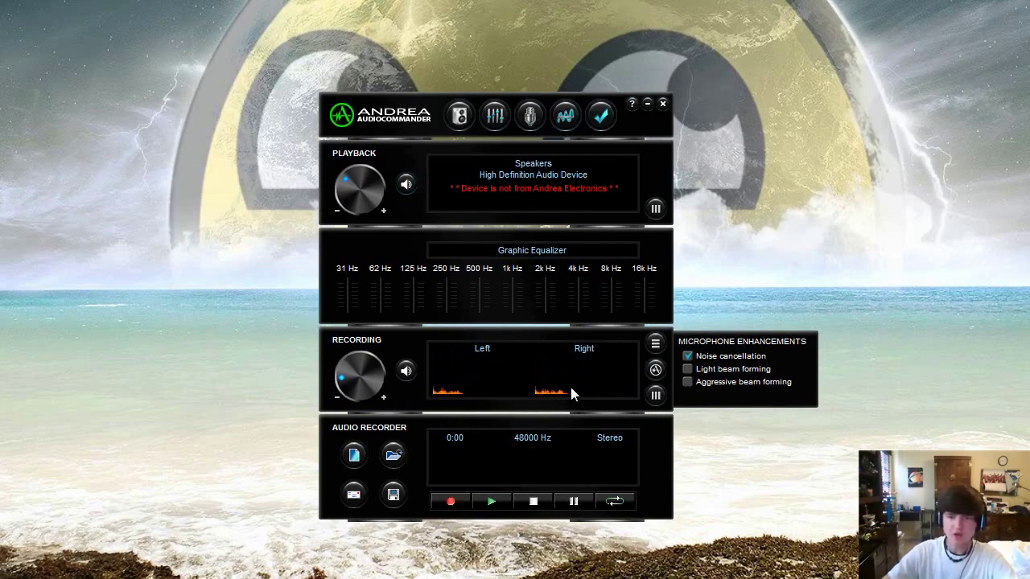
{"action": "left_click", "coordinate": [658, 344]}
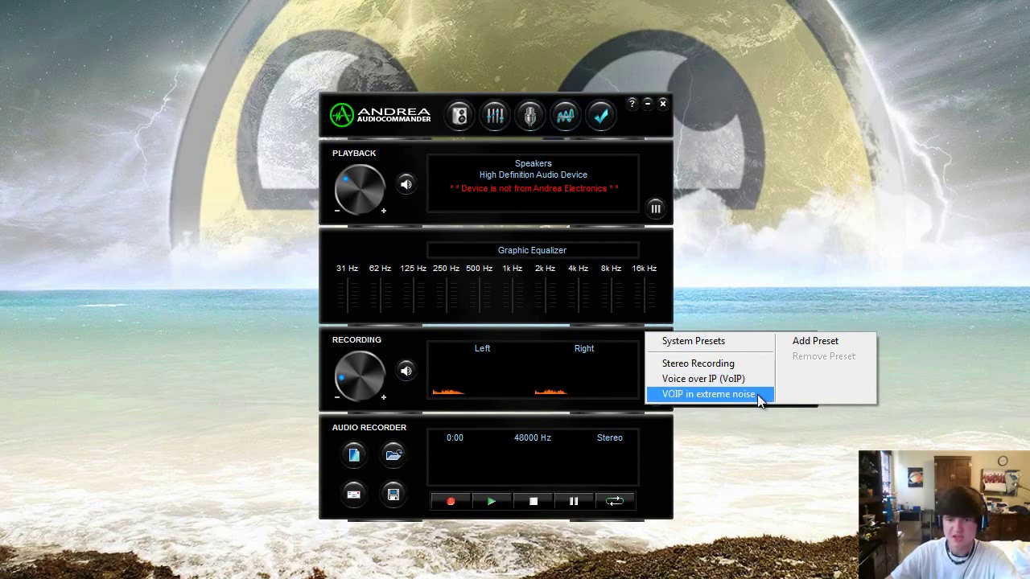
{"action": "left_click", "coordinate": [644, 335]}
Enable Noise cancellation and Aggressive beam forming, with Light beam forming switched off.
{"action": "left_click", "coordinate": [688, 371]}
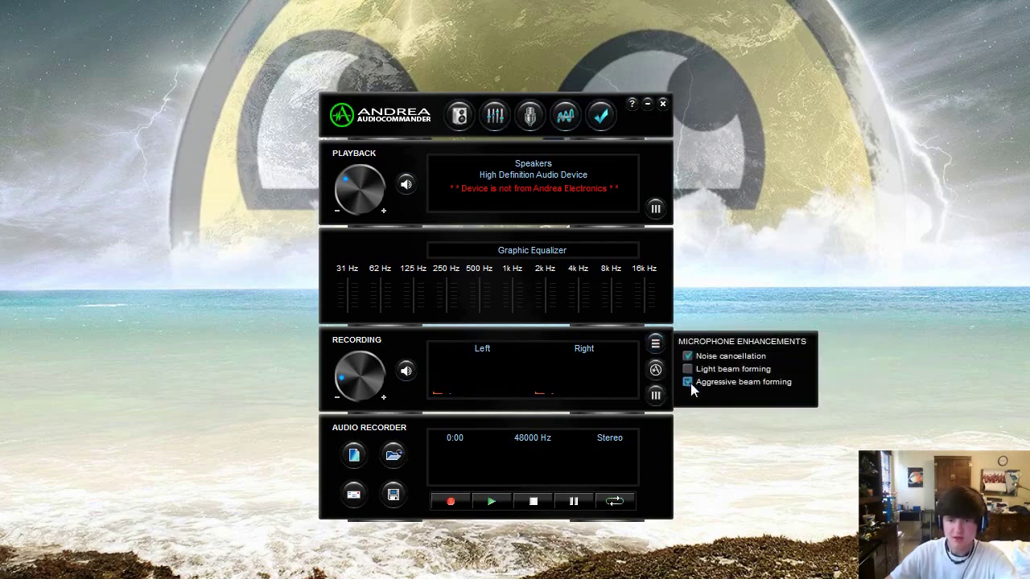
{"action": "left_click", "coordinate": [688, 369]}
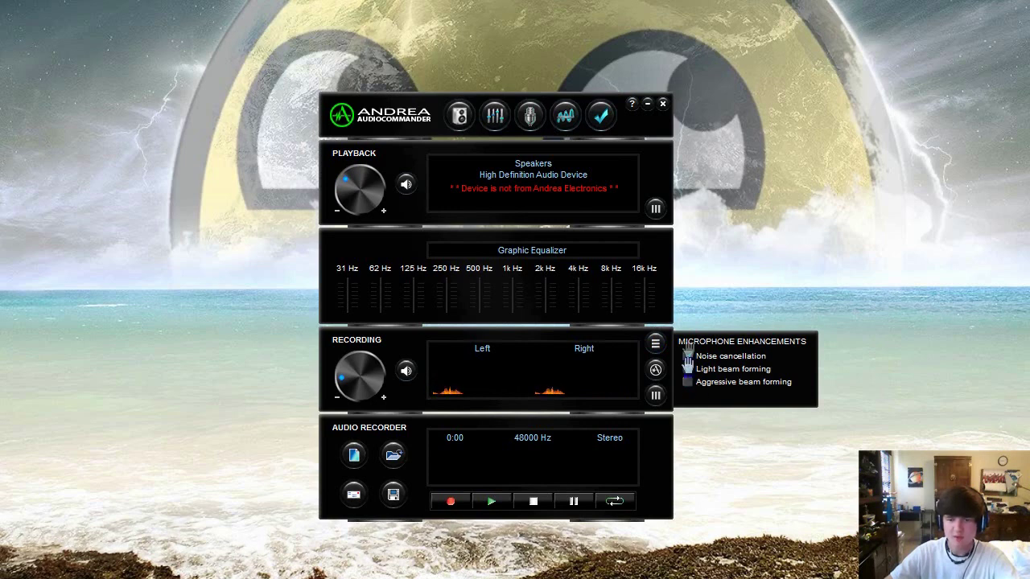
{"action": "left_click", "coordinate": [687, 356]}
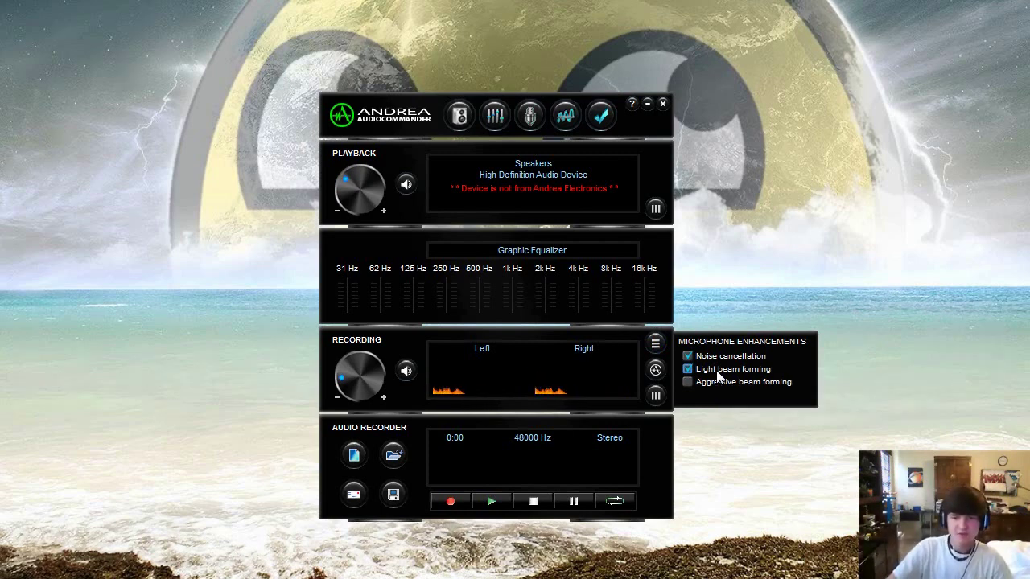
{"action": "left_click", "coordinate": [698, 383]}
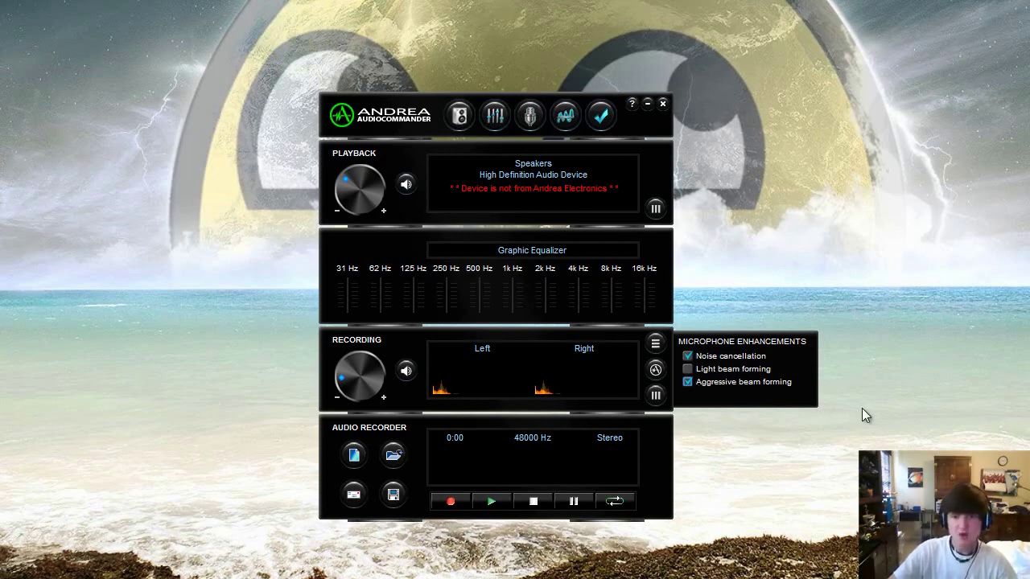
Skip microphone calibration, record a 10-second test clip, then play it back and stop.
{"action": "left_click", "coordinate": [655, 396]}
{"action": "left_click", "coordinate": [610, 444]}
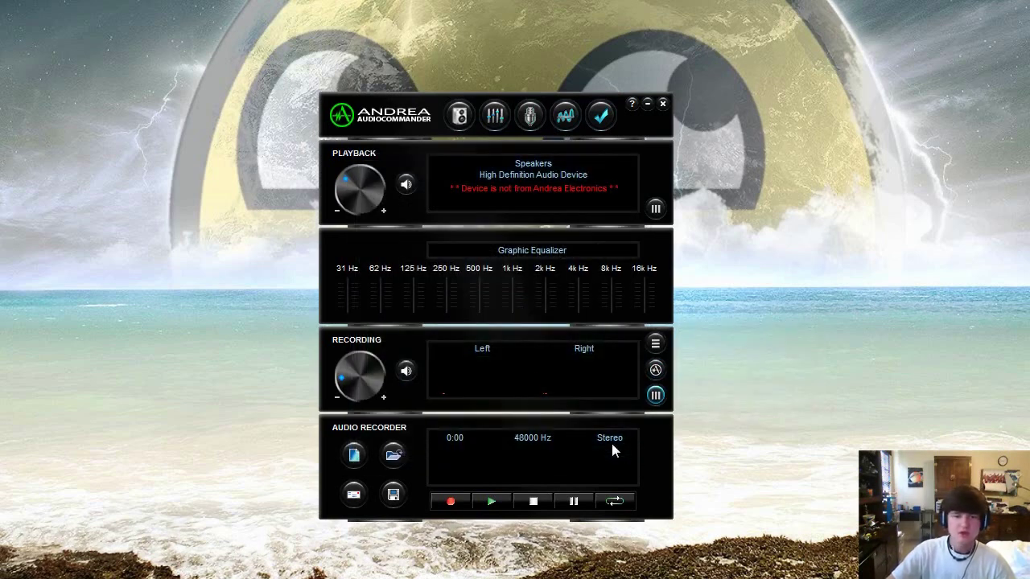
{"action": "left_click", "coordinate": [450, 502]}
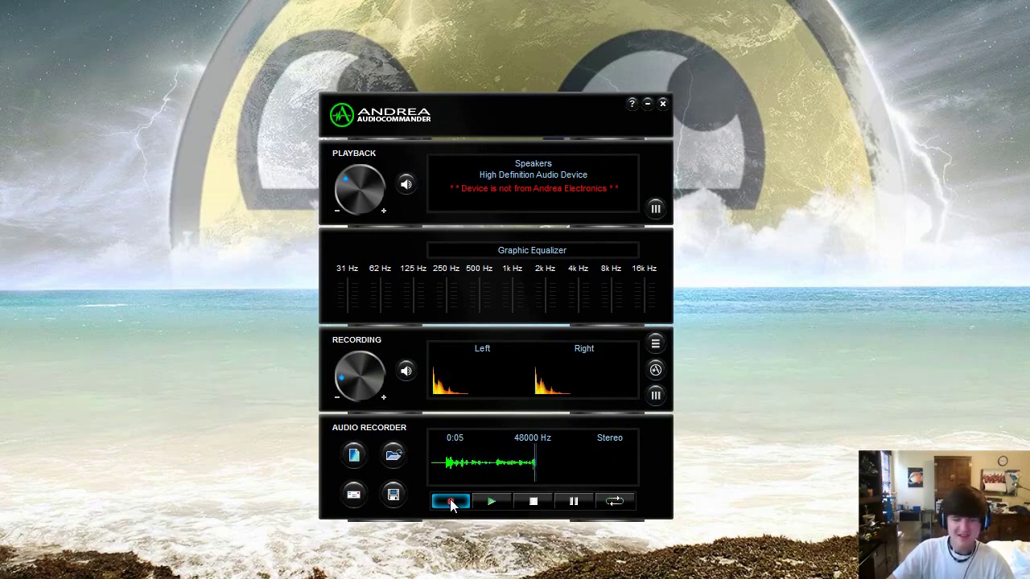
{"action": "left_click", "coordinate": [533, 502]}
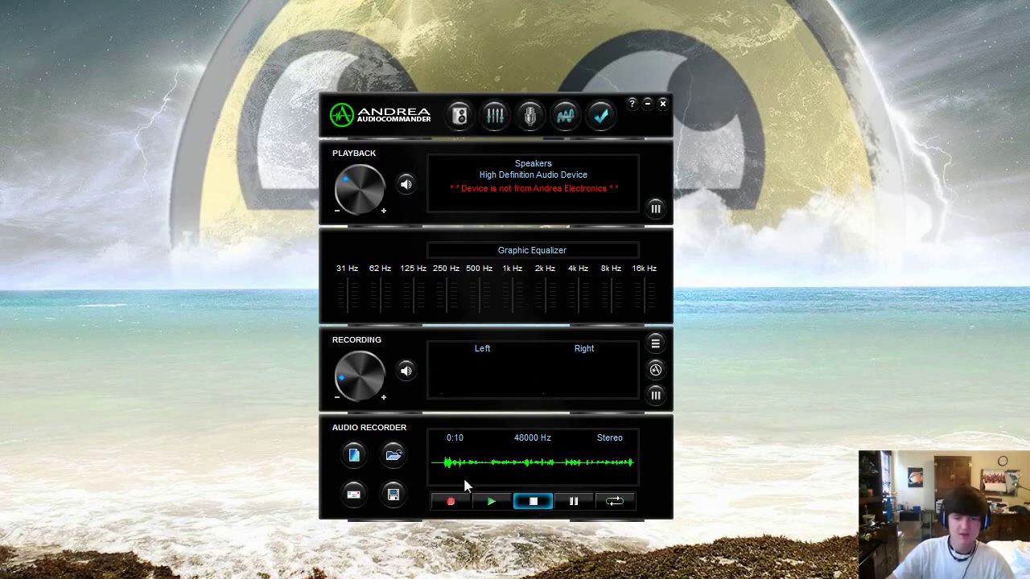
{"action": "left_click", "coordinate": [493, 502]}
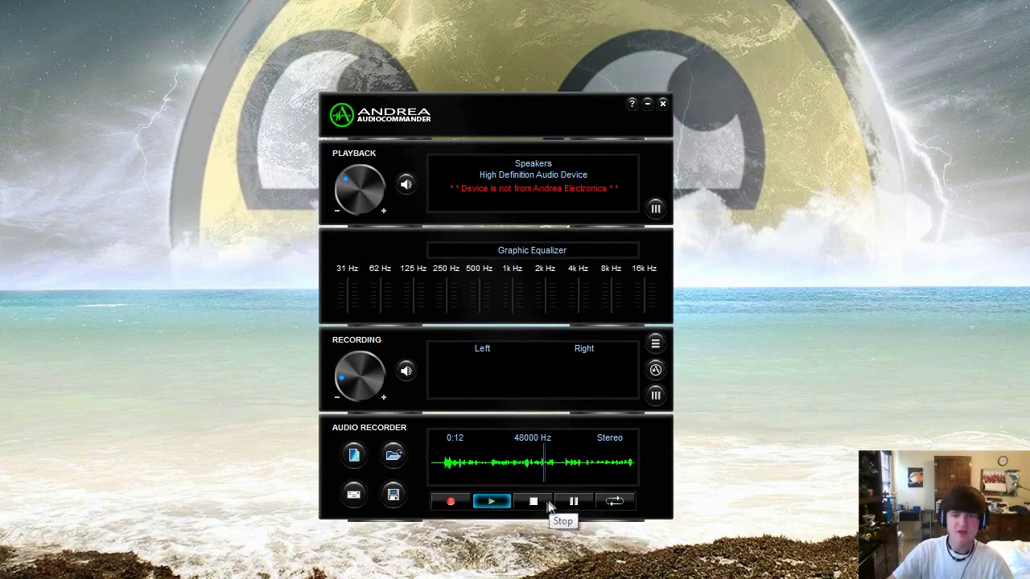
{"action": "left_click", "coordinate": [536, 503]}
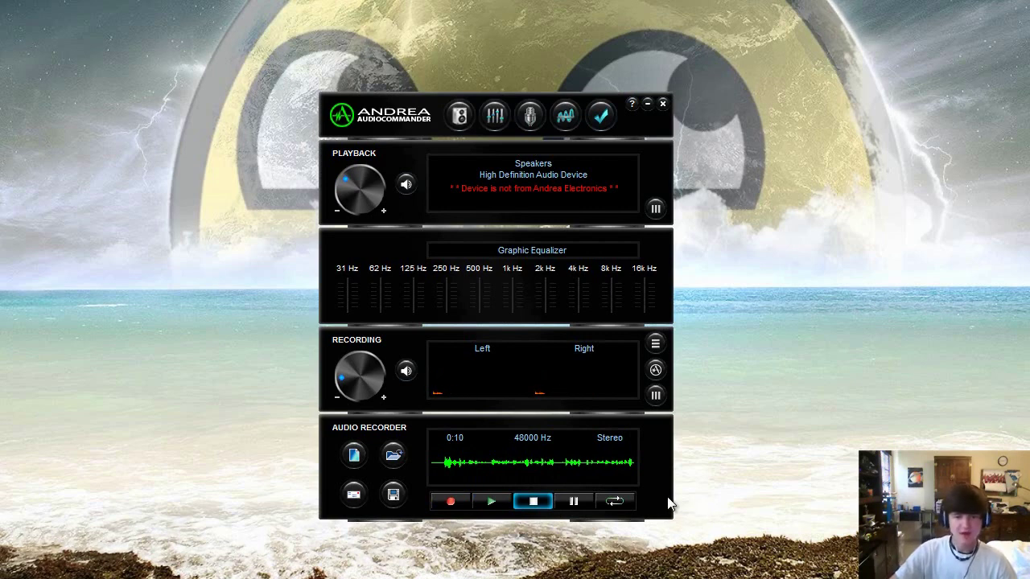
Discard the unsaved test clip and create a new empty recording at 48000 Hz Stereo.
{"action": "left_click", "coordinate": [354, 456]}
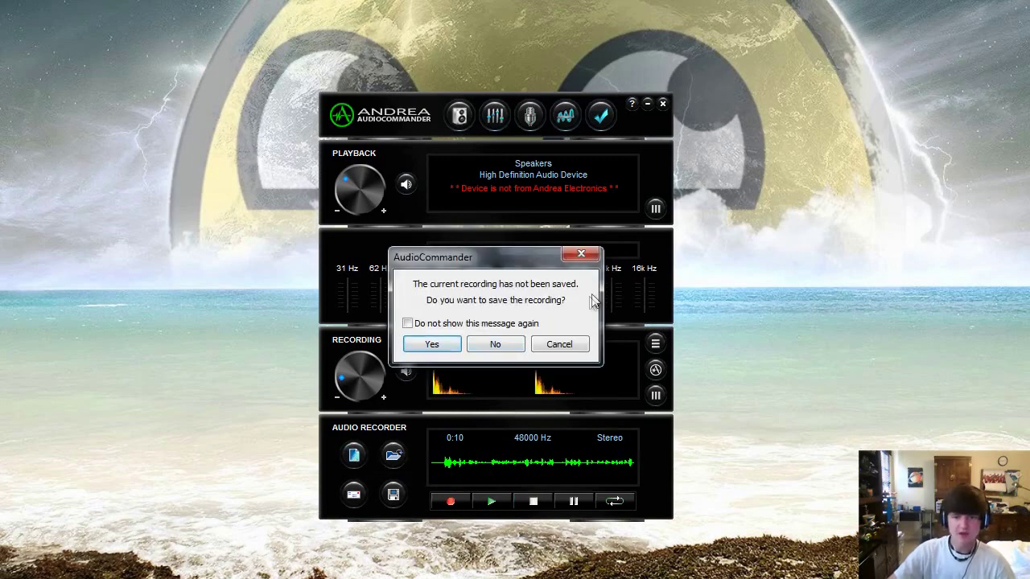
{"action": "left_click", "coordinate": [509, 346]}
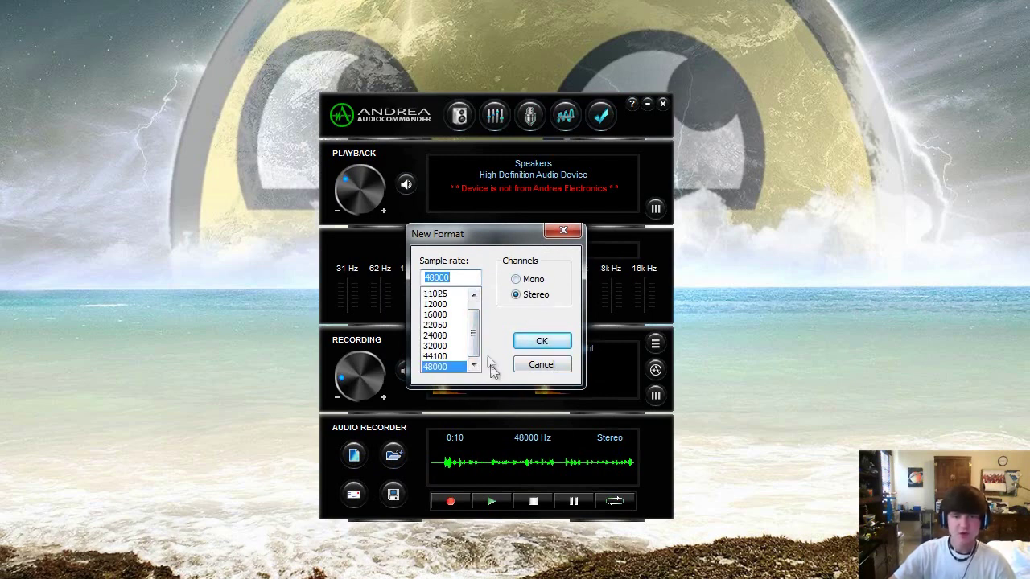
{"action": "scroll", "coordinate": [475, 346], "scroll_direction": "up", "scroll_amount": 1}
{"action": "scroll", "coordinate": [475, 346], "scroll_direction": "down", "scroll_amount": 1}
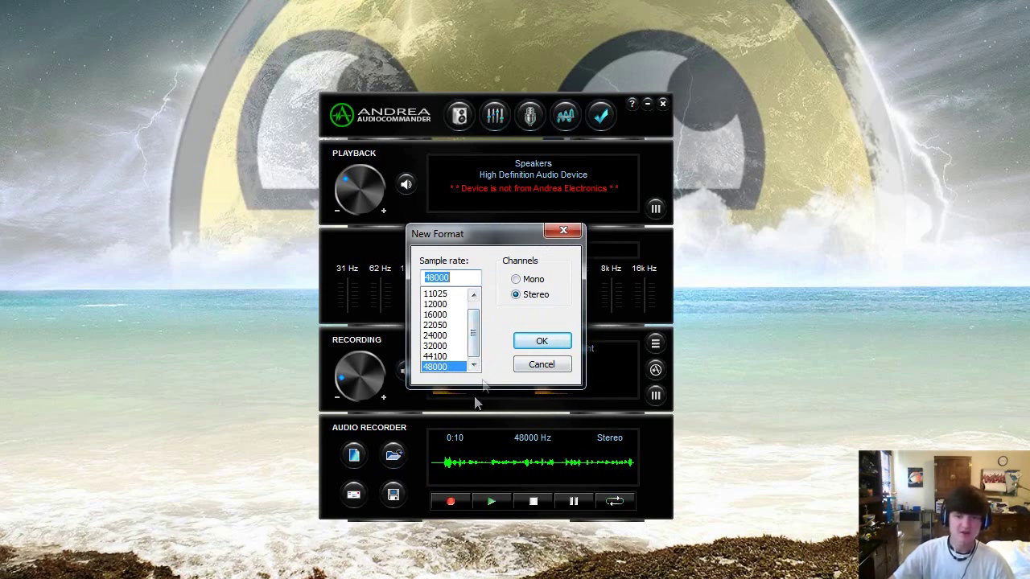
{"action": "left_click", "coordinate": [473, 296]}
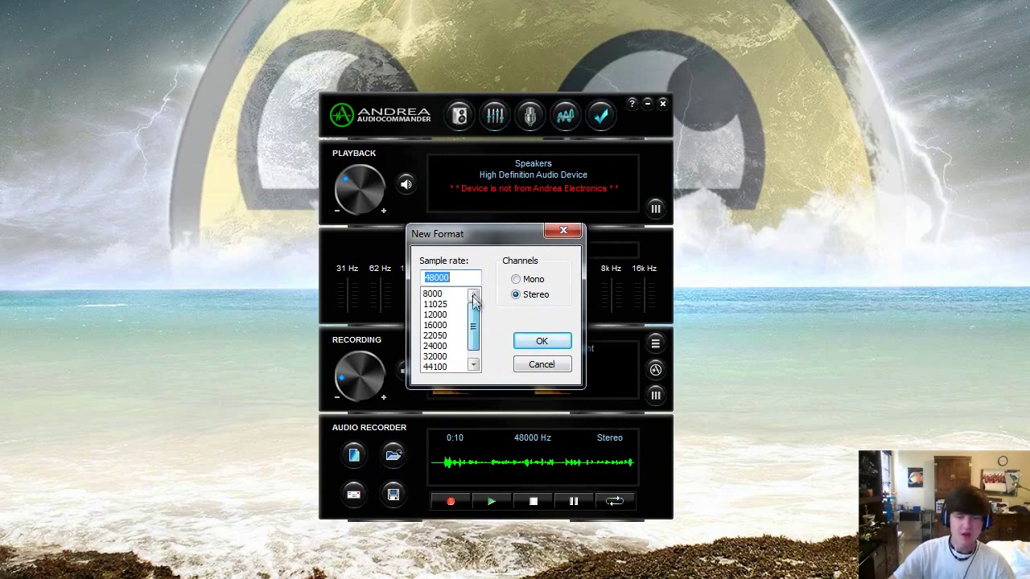
{"action": "left_click", "coordinate": [542, 342]}
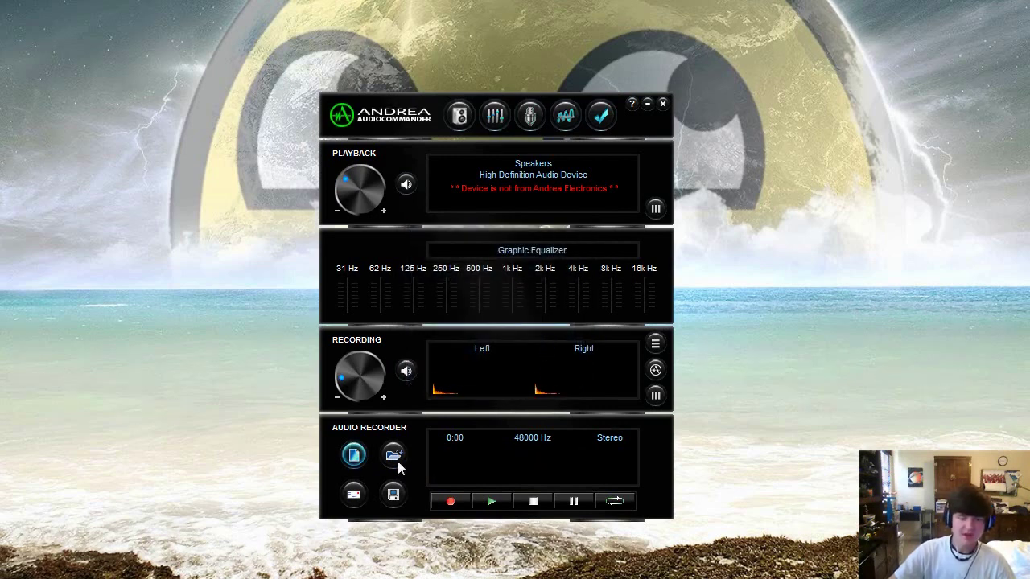